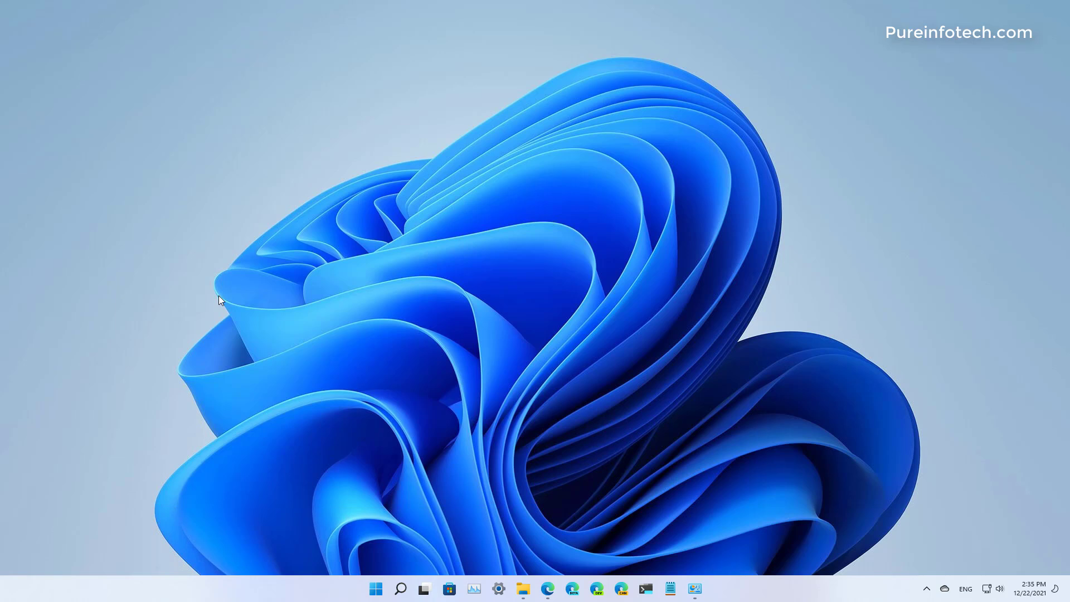
Open the Temporary files list within the Storage section of the Windows system settings.
key(super)
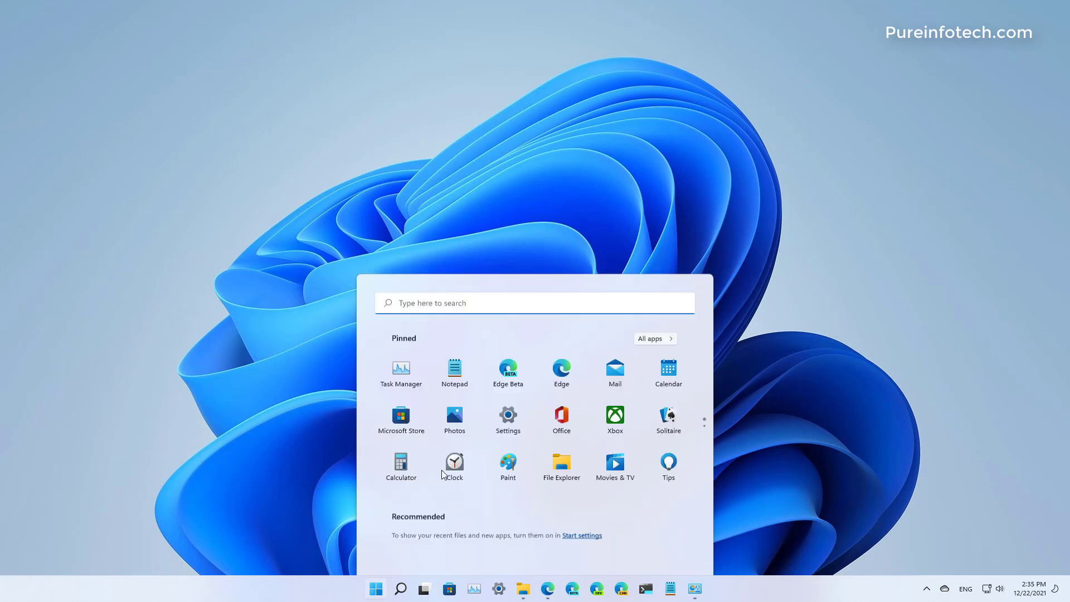
text(settings)
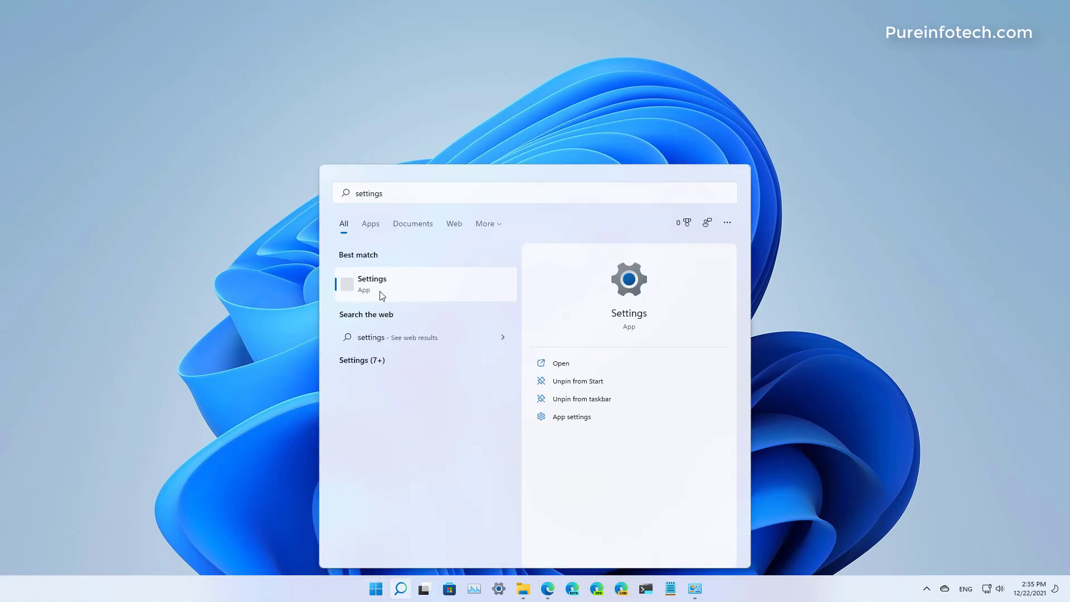
click(382, 296)
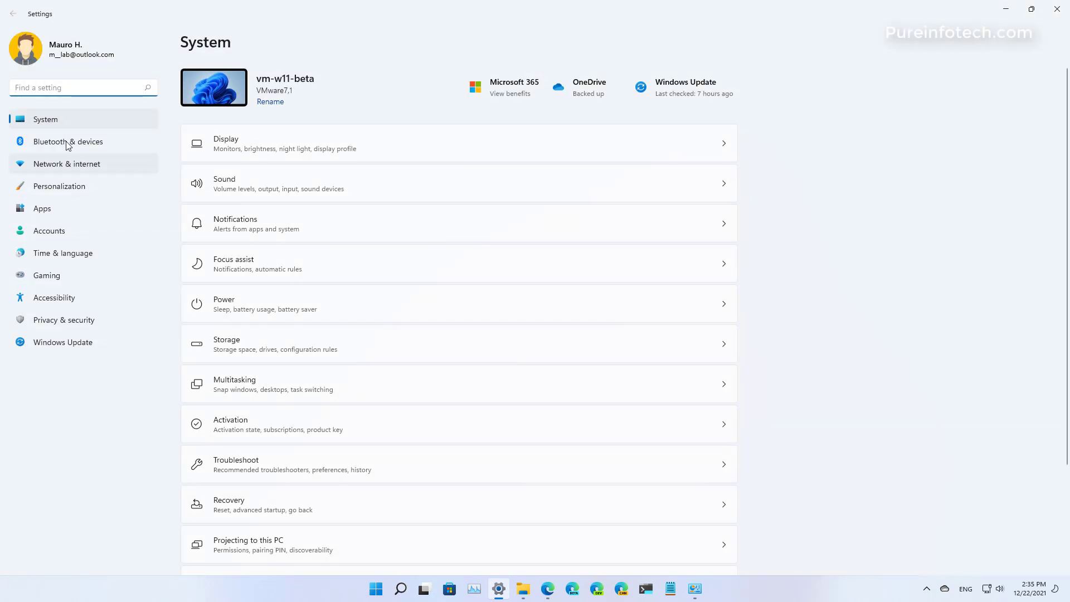
click(49, 122)
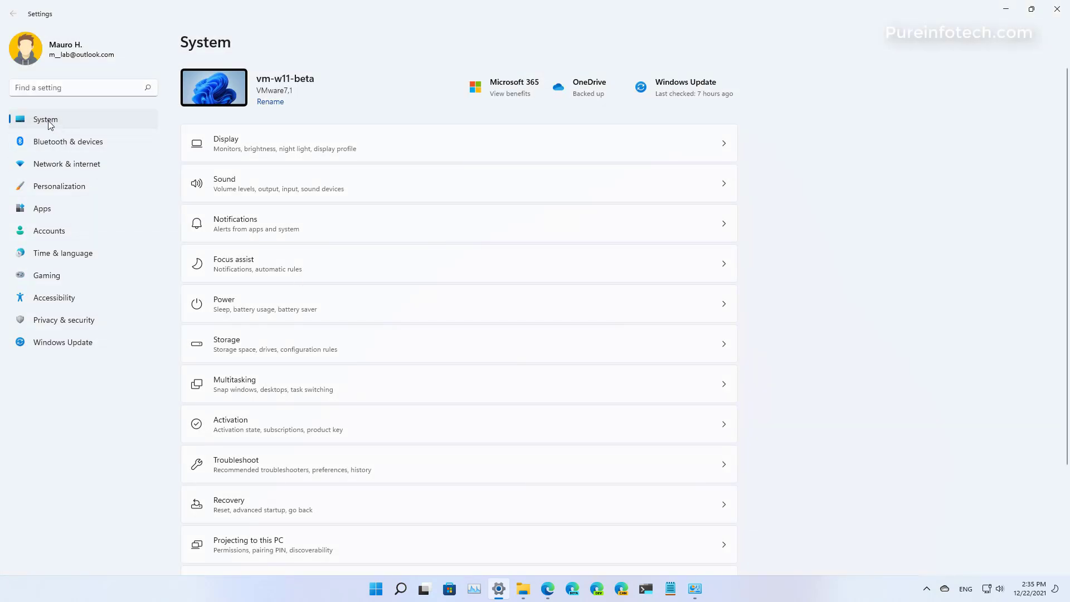
click(283, 351)
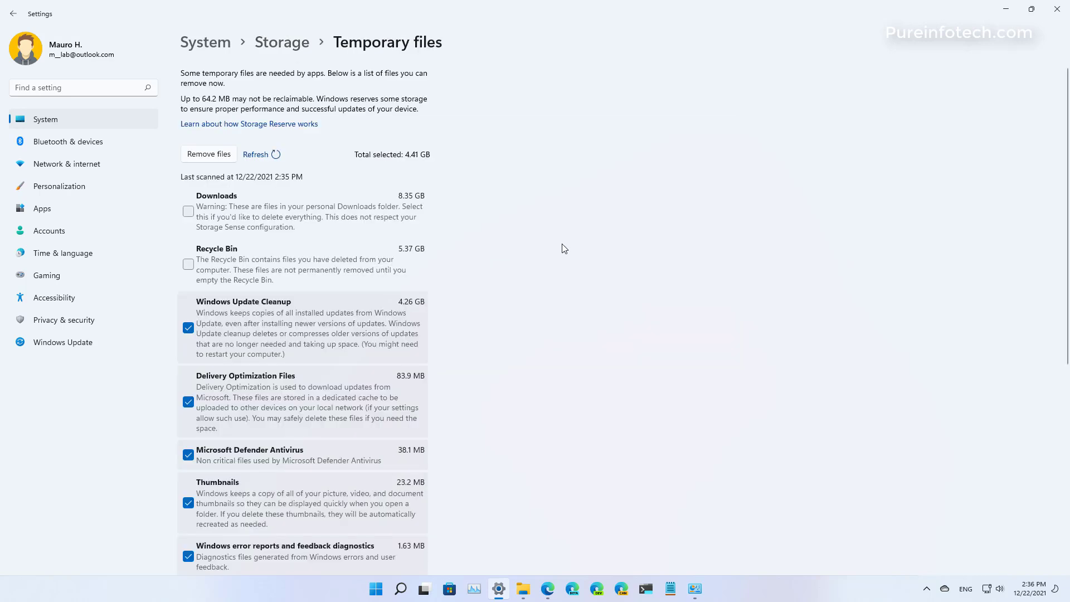
Include Temporary Windows installation files and the Recycle Bin in the temporary items selected for removal.
scroll(562, 243, down, 5)
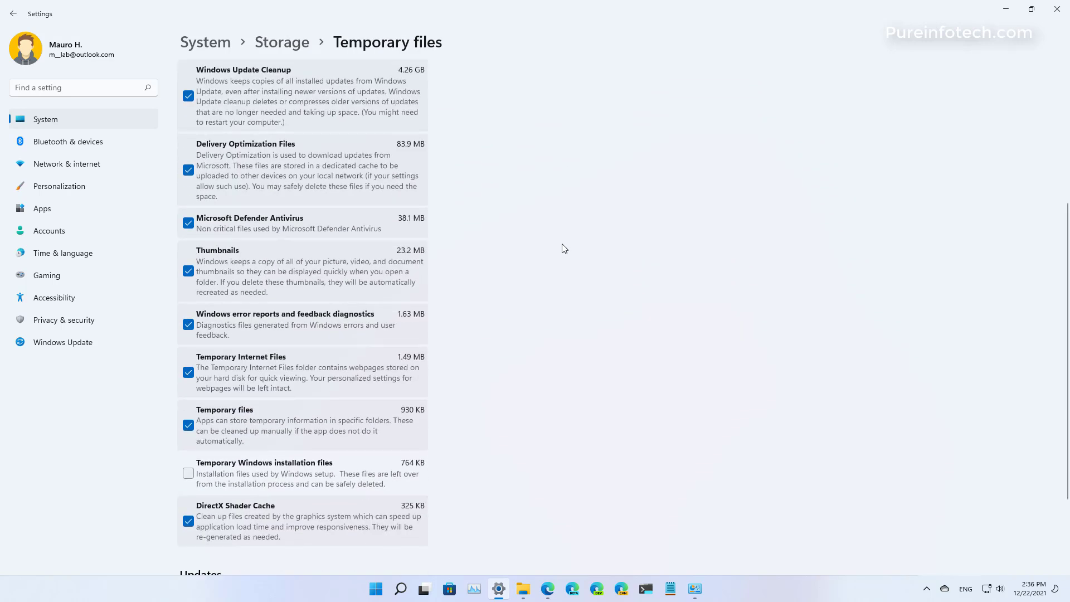
click(390, 469)
scroll(390, 468, down, 2)
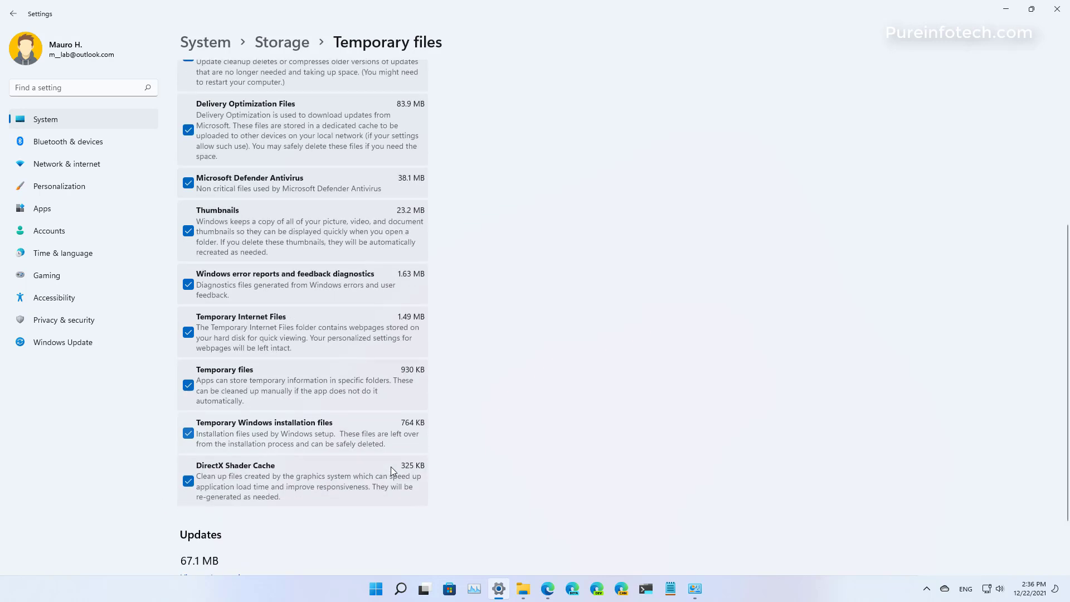
scroll(391, 468, up, 3)
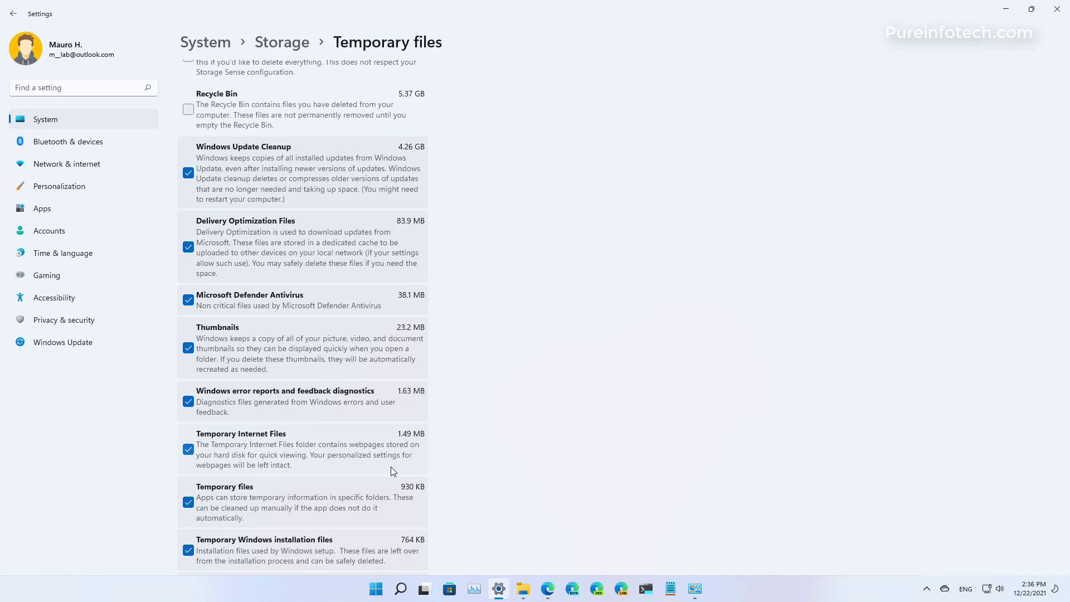
scroll(390, 466, up, 3)
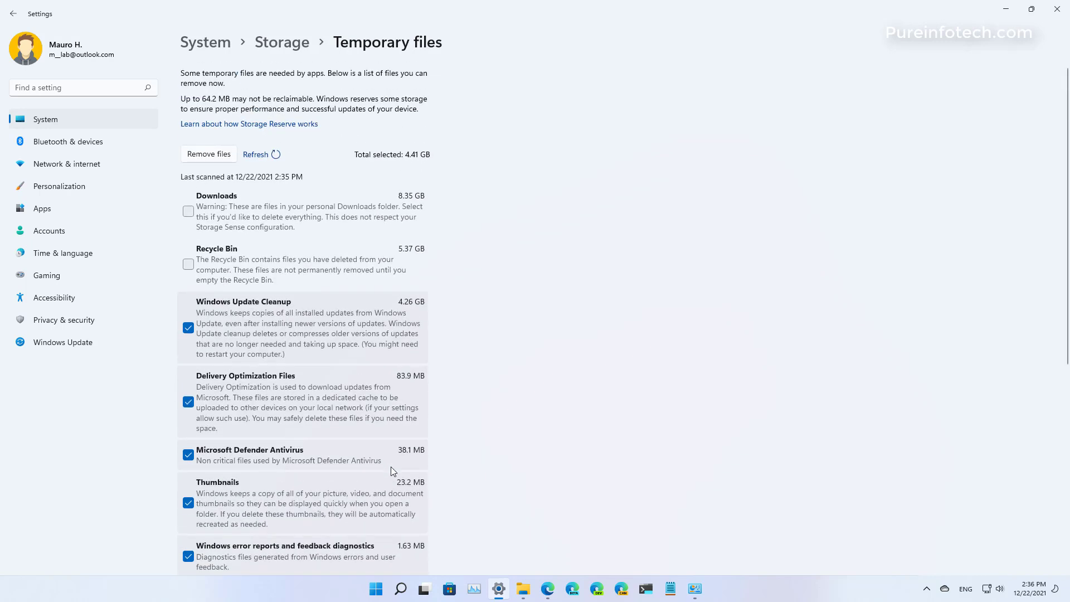
click(189, 265)
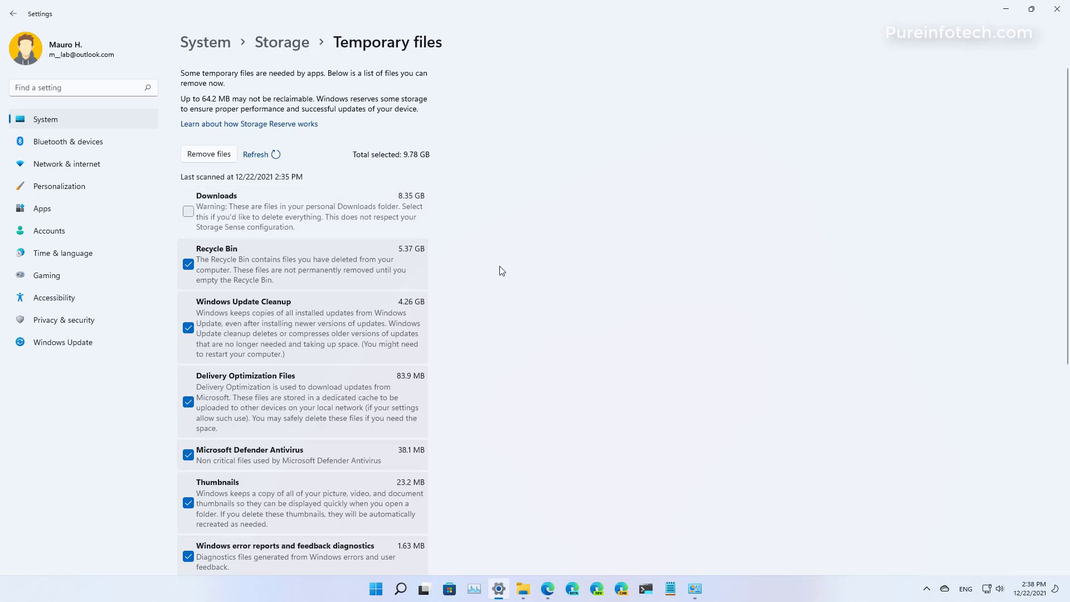
scroll(502, 277, down, 5)
scroll(501, 277, up, 5)
Permanently remove the selected temporary files, then close Settings.
click(212, 155)
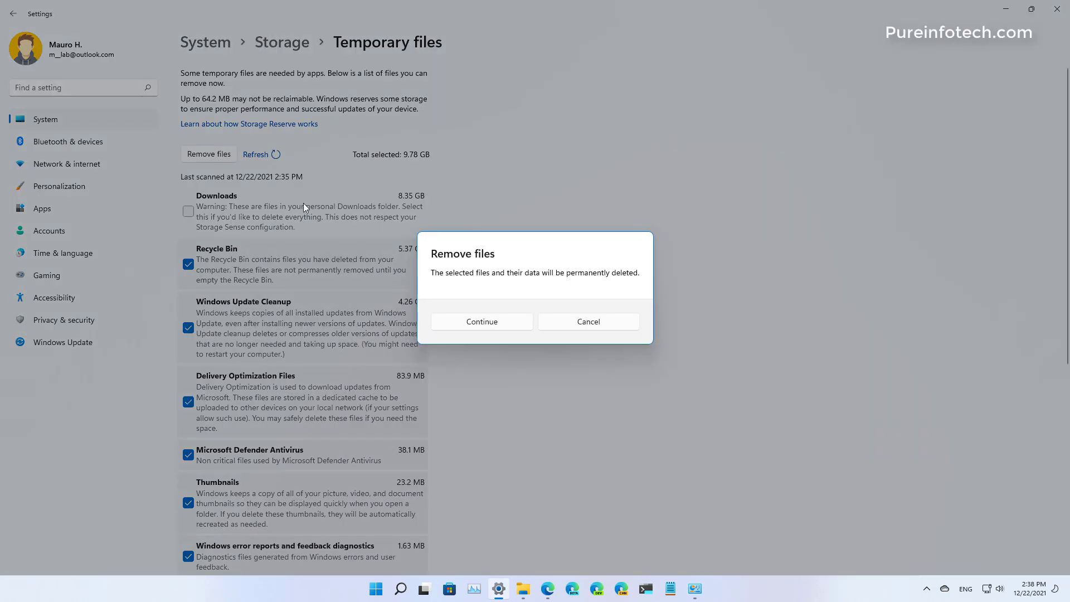
click(466, 325)
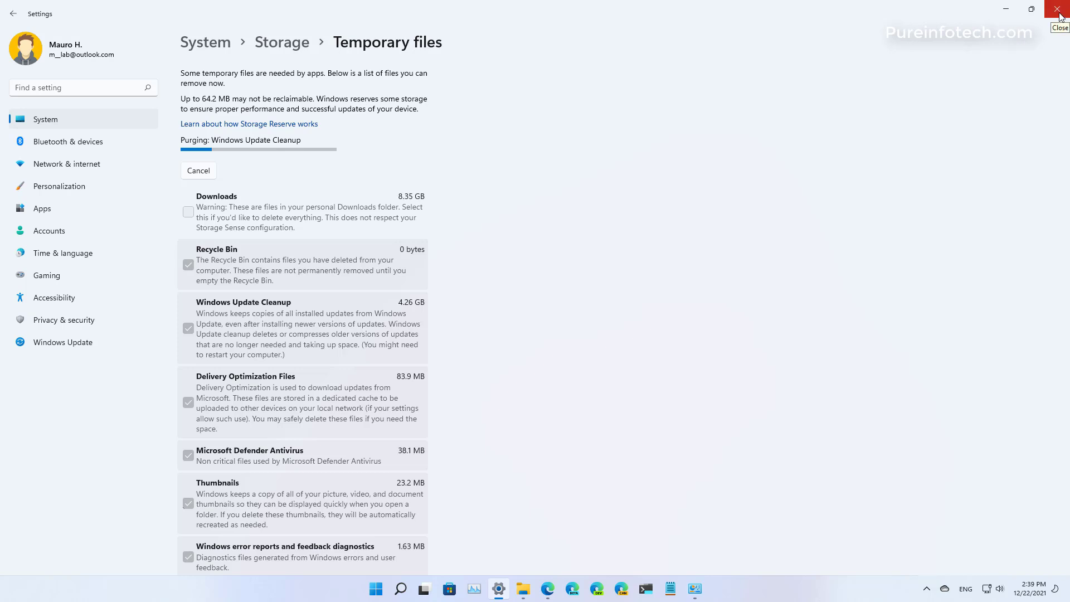
click(1058, 14)
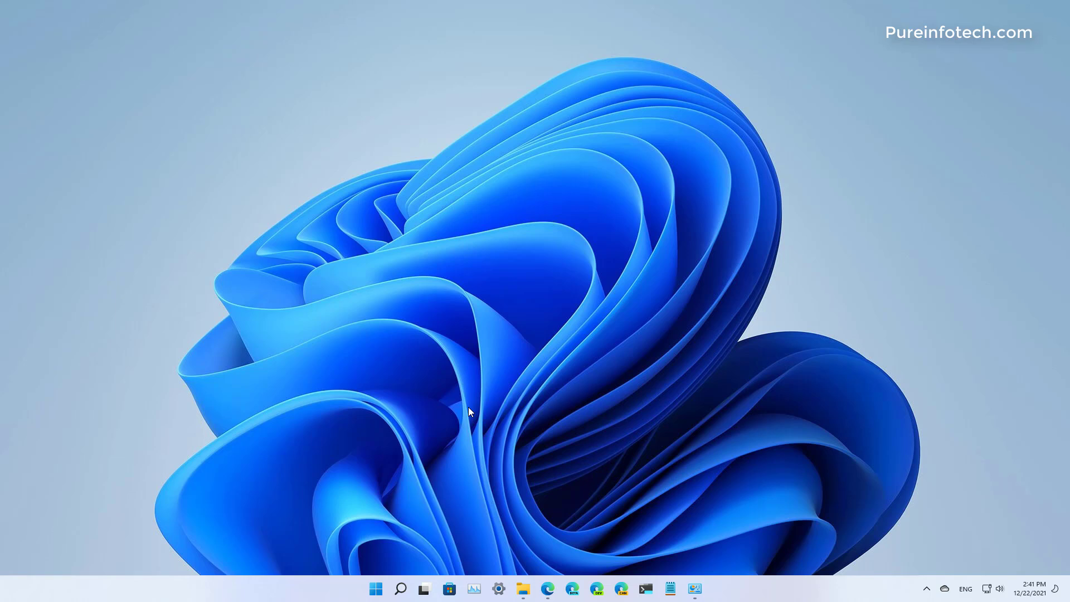
Reopen Settings and go to the Storage Sense configuration within the system's Storage section.
key(super)
text(settings)
click(411, 279)
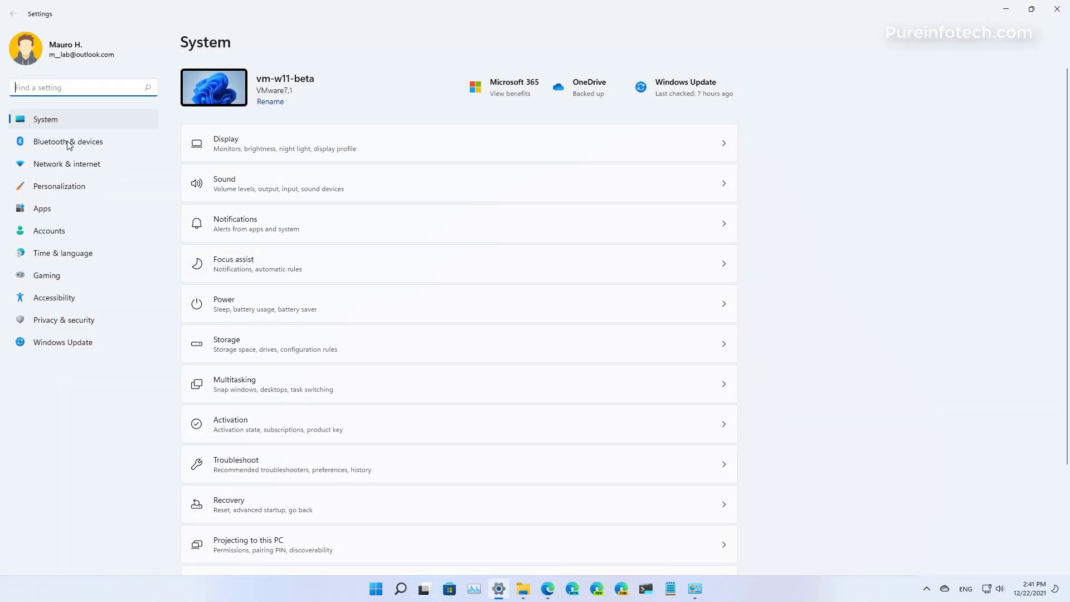
click(50, 121)
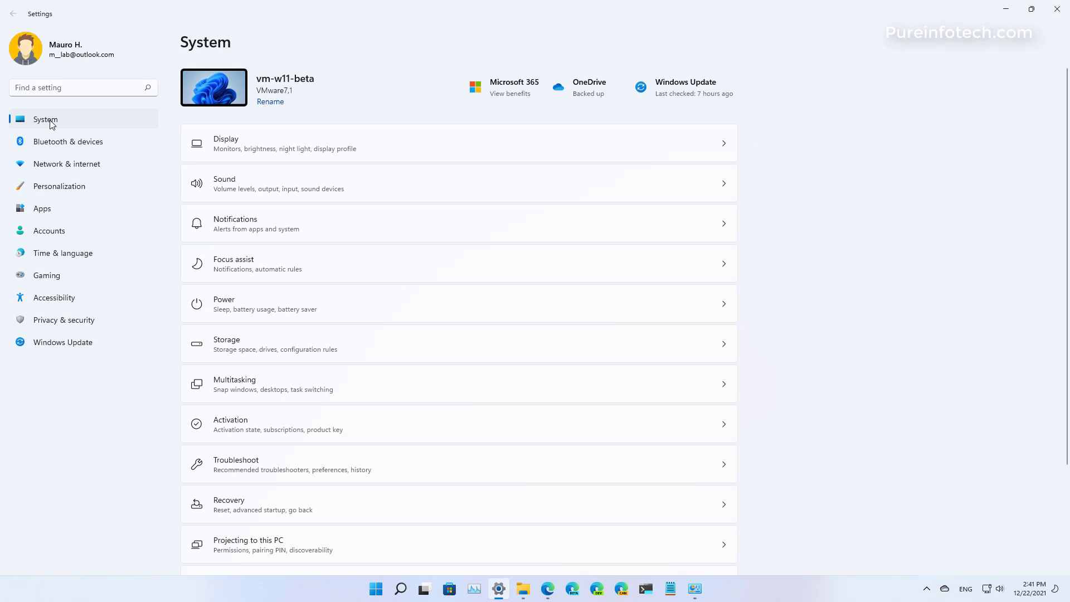
click(250, 348)
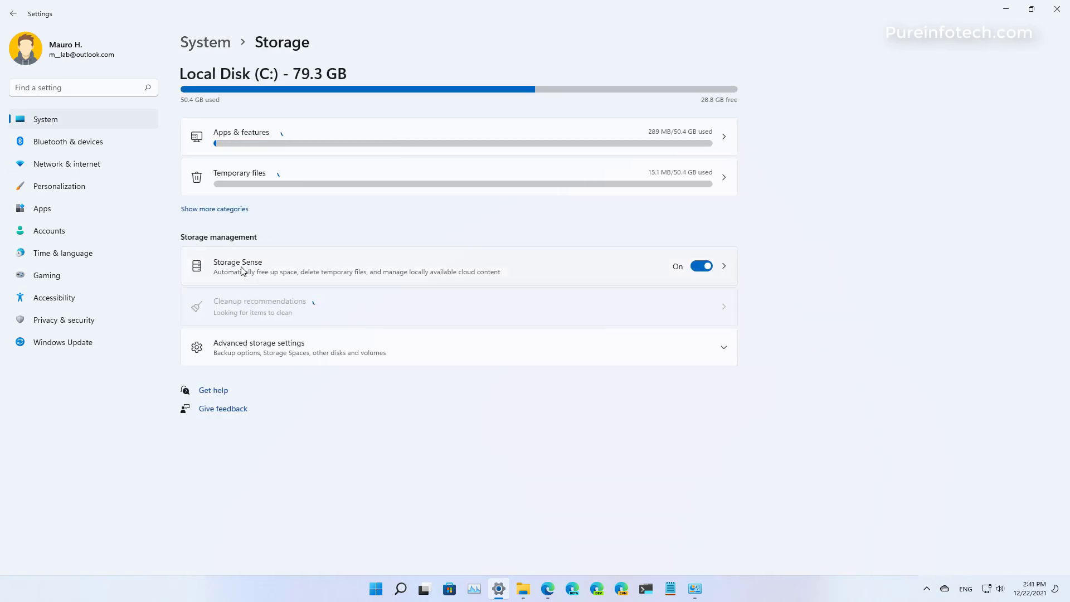
click(241, 267)
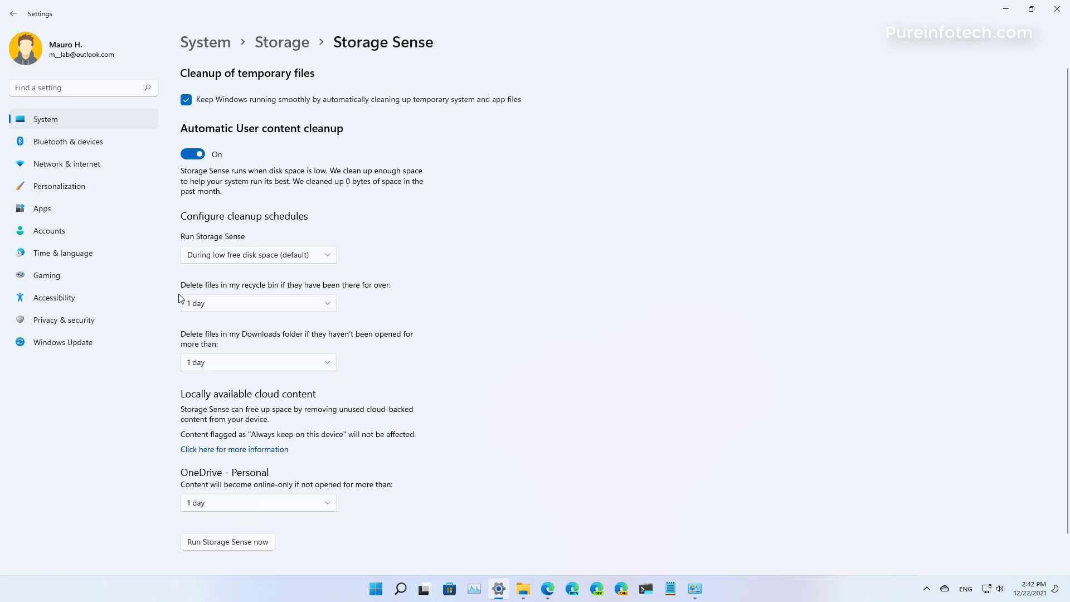
Review the available time periods for recycle bin, Downloads folder and OneDrive content cleanup.
click(290, 303)
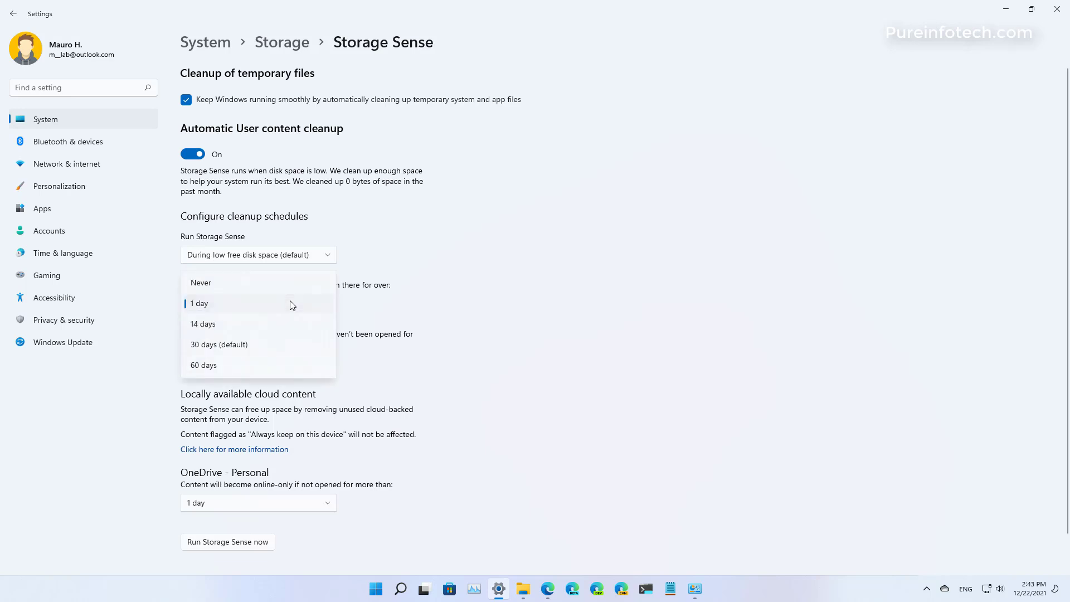
key(Escape)
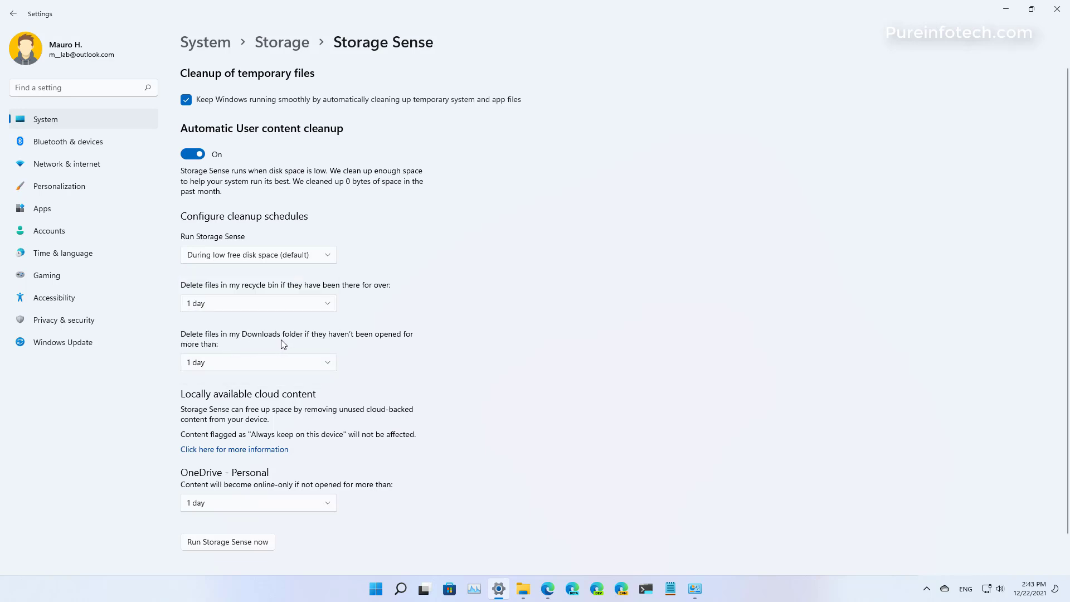
click(286, 363)
click(282, 364)
scroll(556, 318, down, 1)
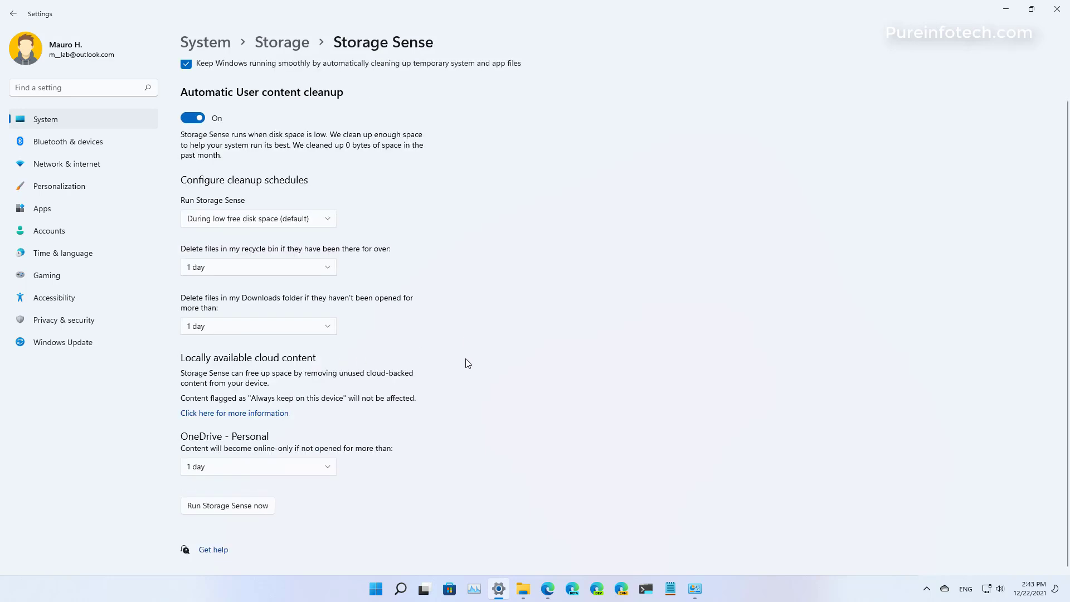
click(290, 471)
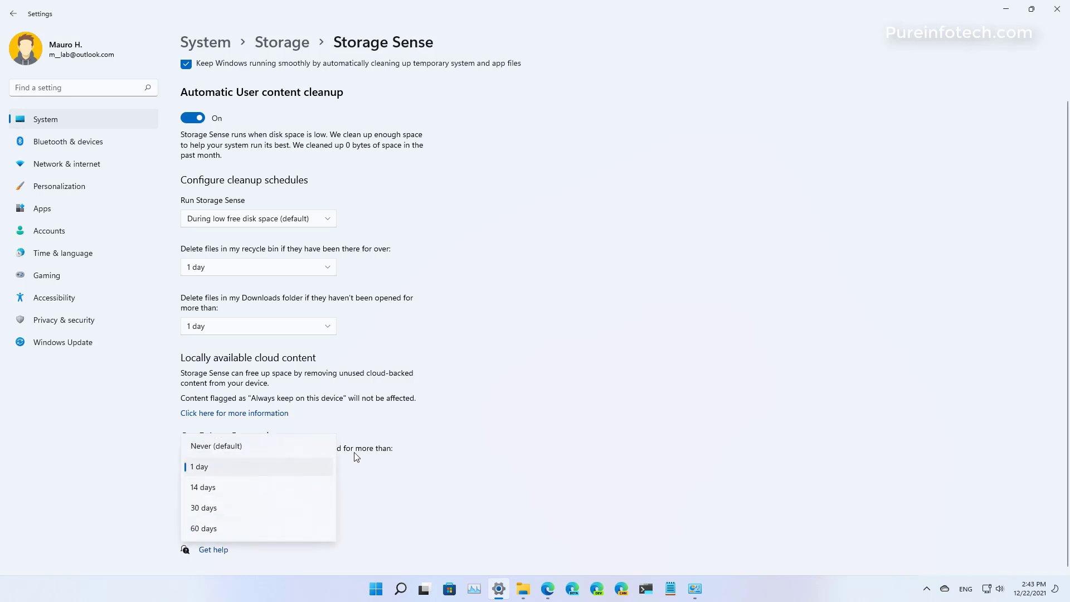
click(373, 462)
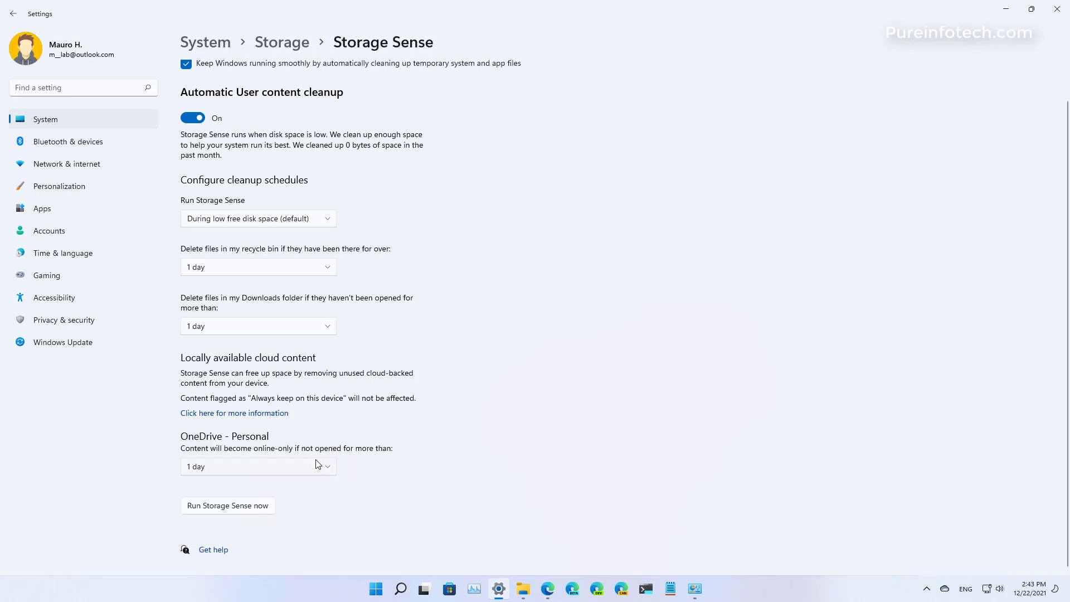
Choose 1 day as the cleanup period for the recycle bin, the Downloads folder and OneDrive content.
click(279, 268)
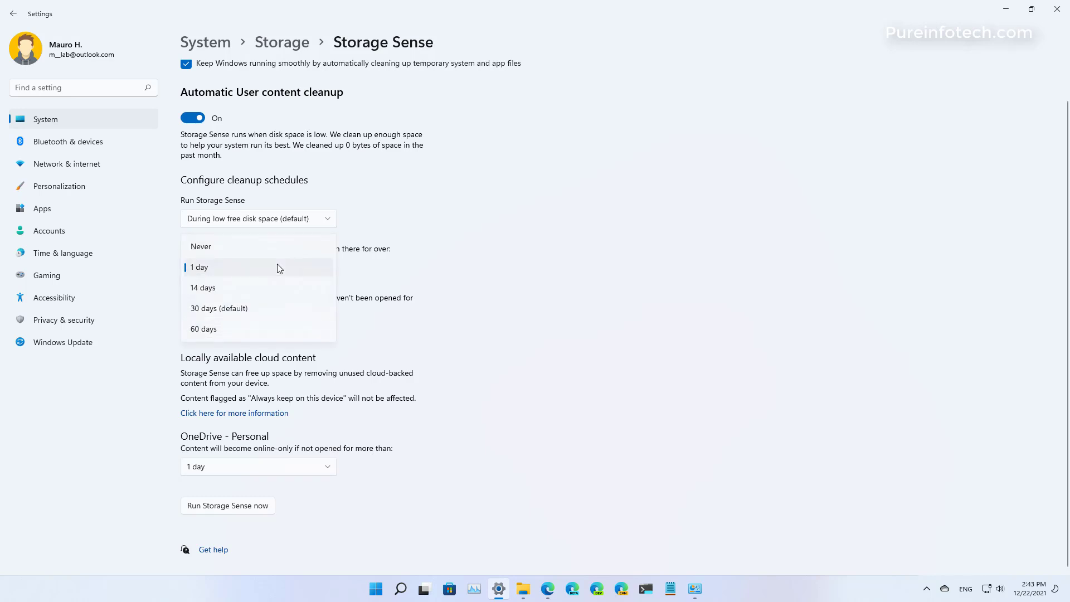
click(216, 272)
click(227, 326)
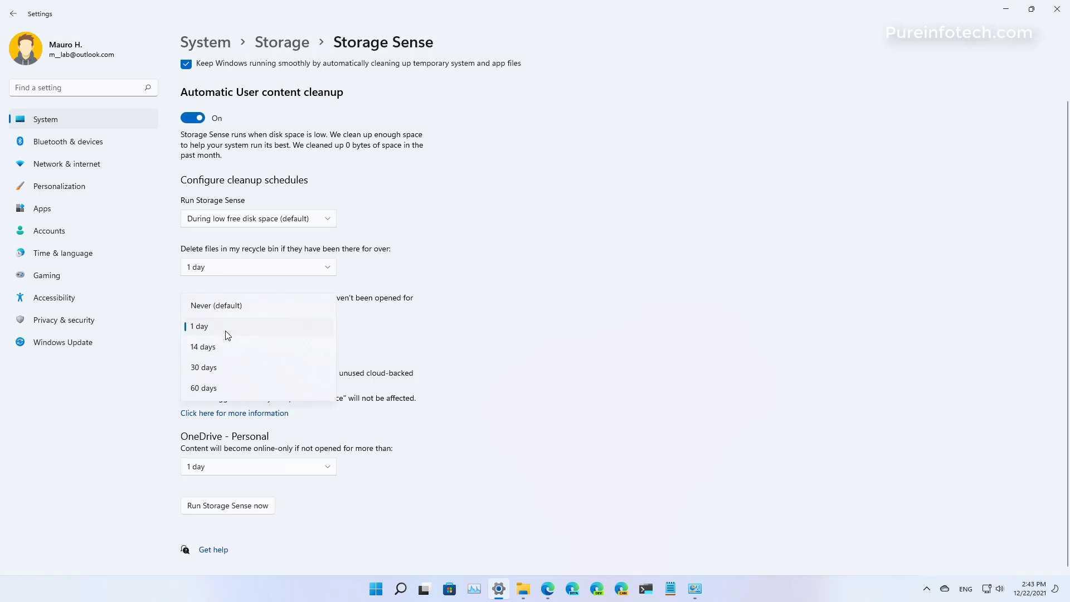
click(227, 331)
click(243, 467)
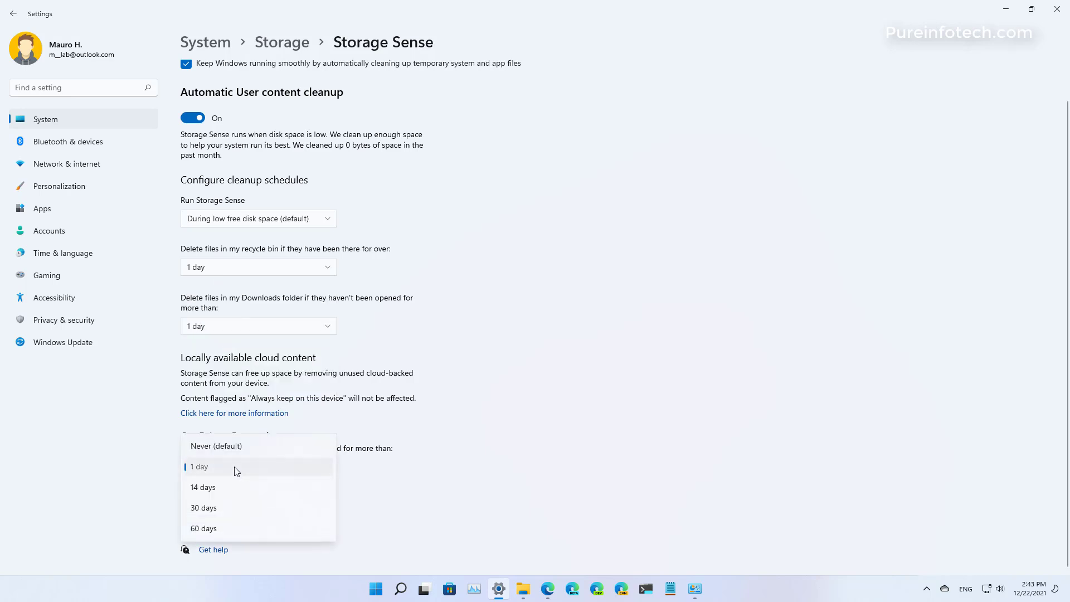
click(237, 468)
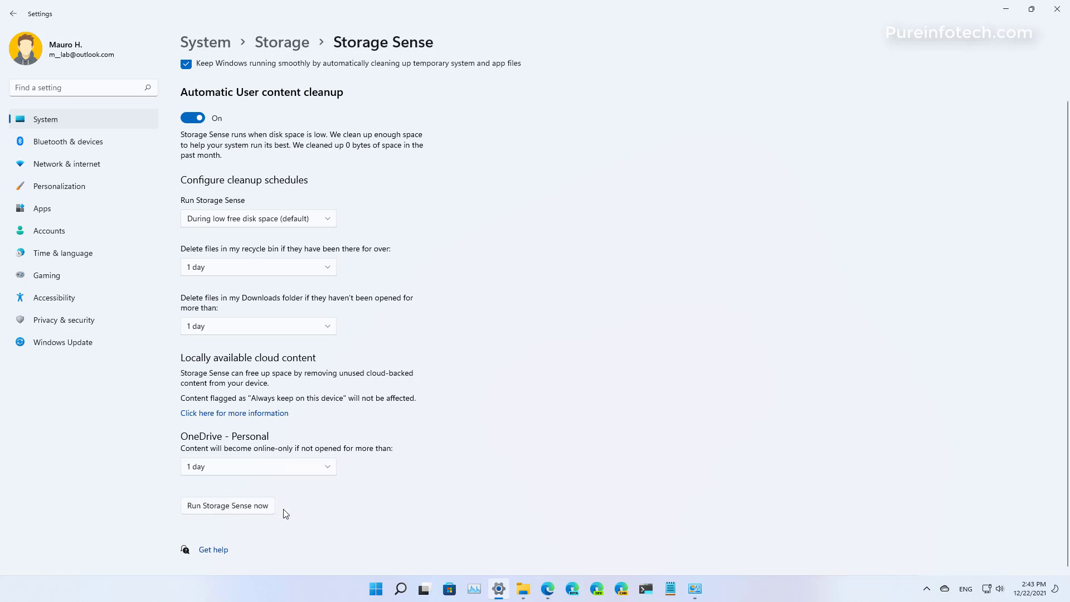
Run Storage Sense immediately and close Settings.
click(196, 509)
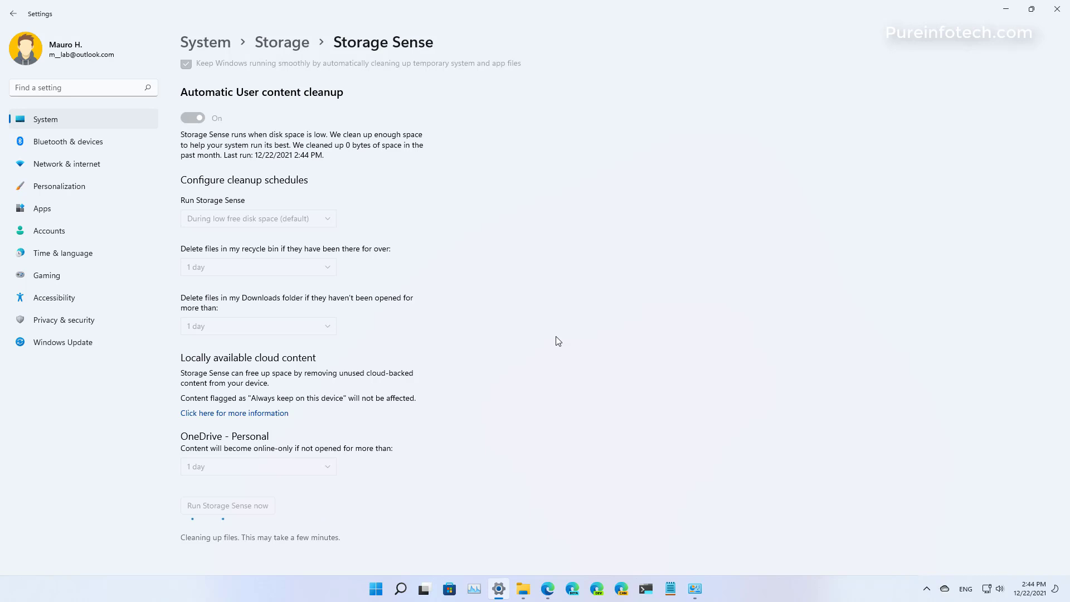
click(1049, 14)
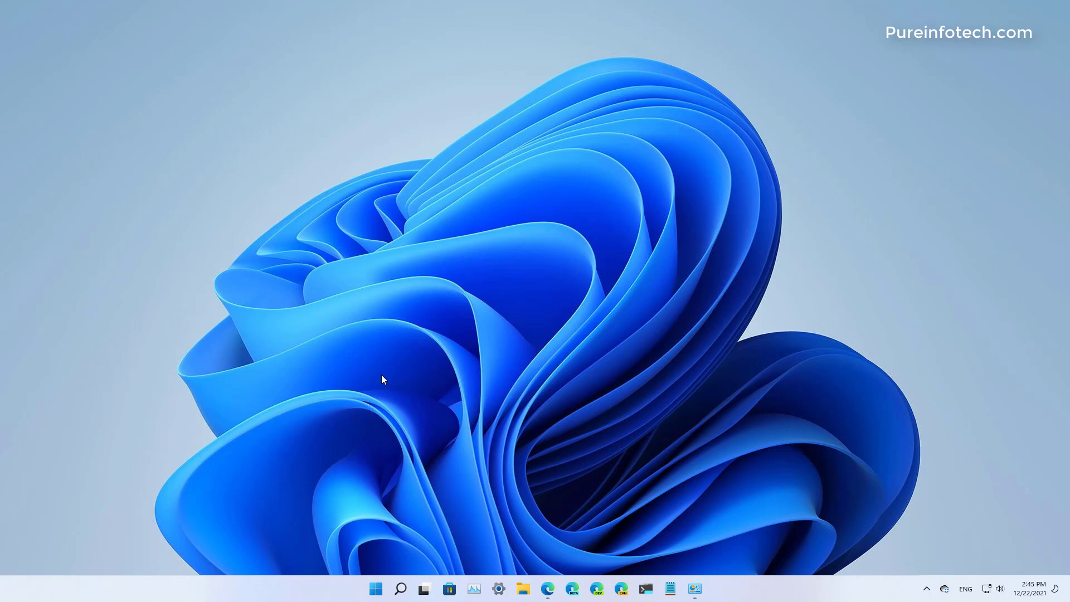
Switch to File Explorer, maximize its window and show This PC.
key(super)
text(file)
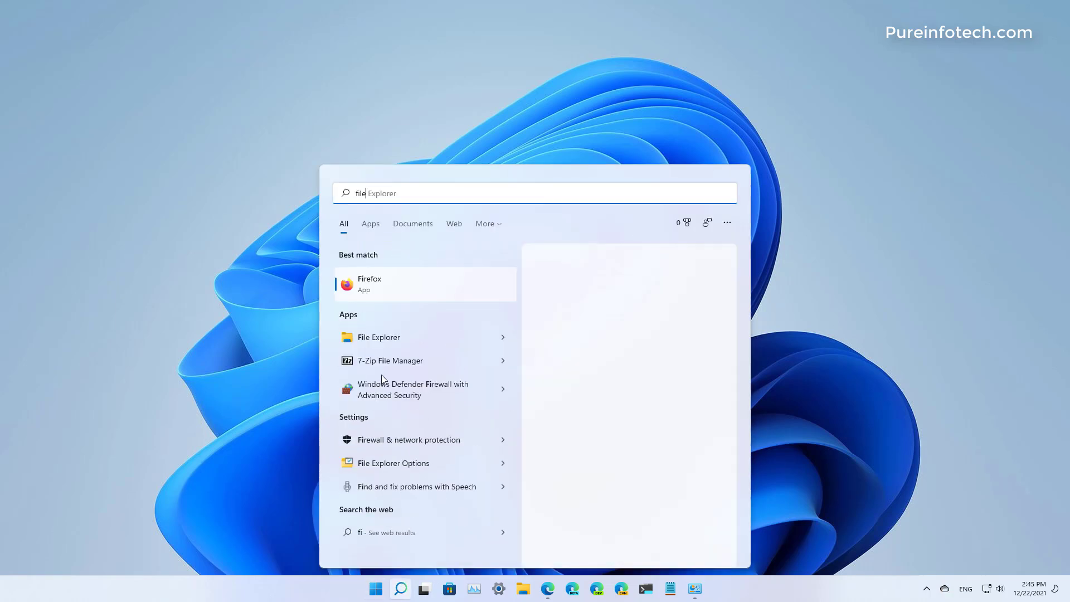
click(383, 287)
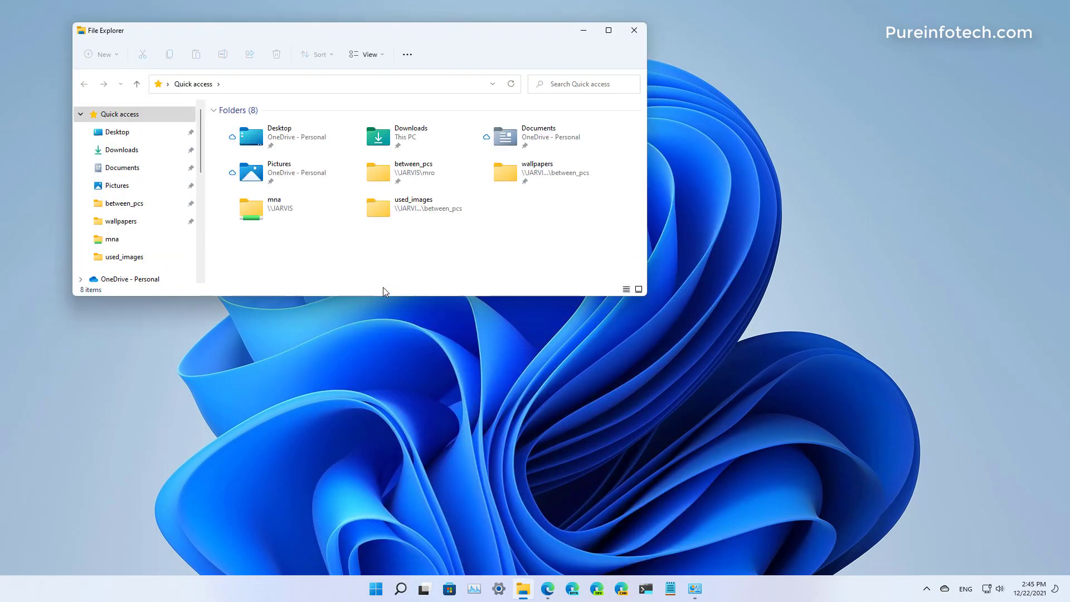
key(super+Up)
click(42, 275)
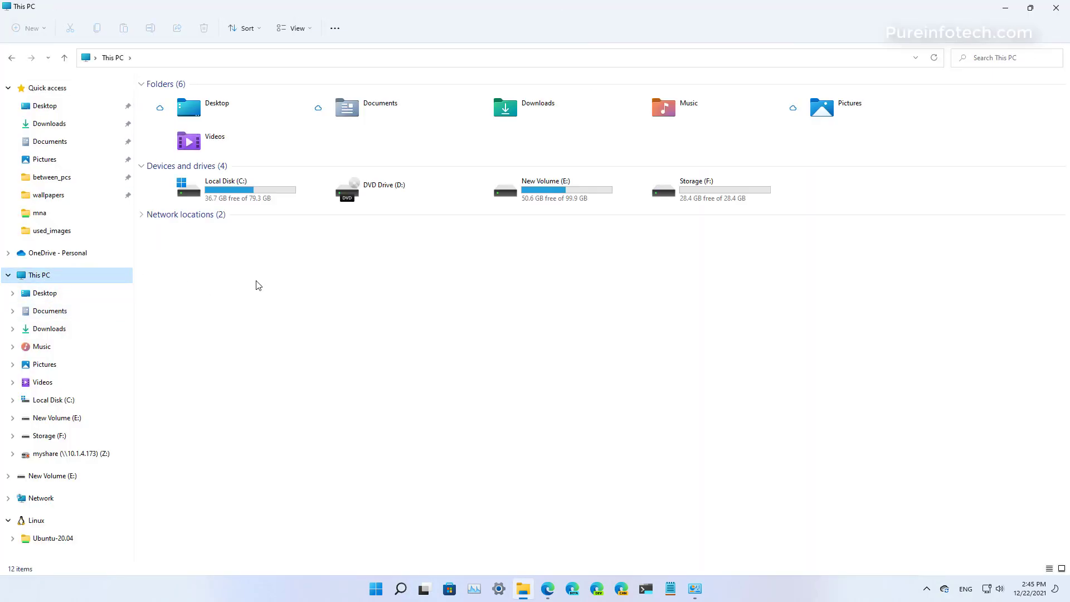
Start Disk Cleanup from the properties of Local Disk (C:) and have it include system files.
click(236, 190)
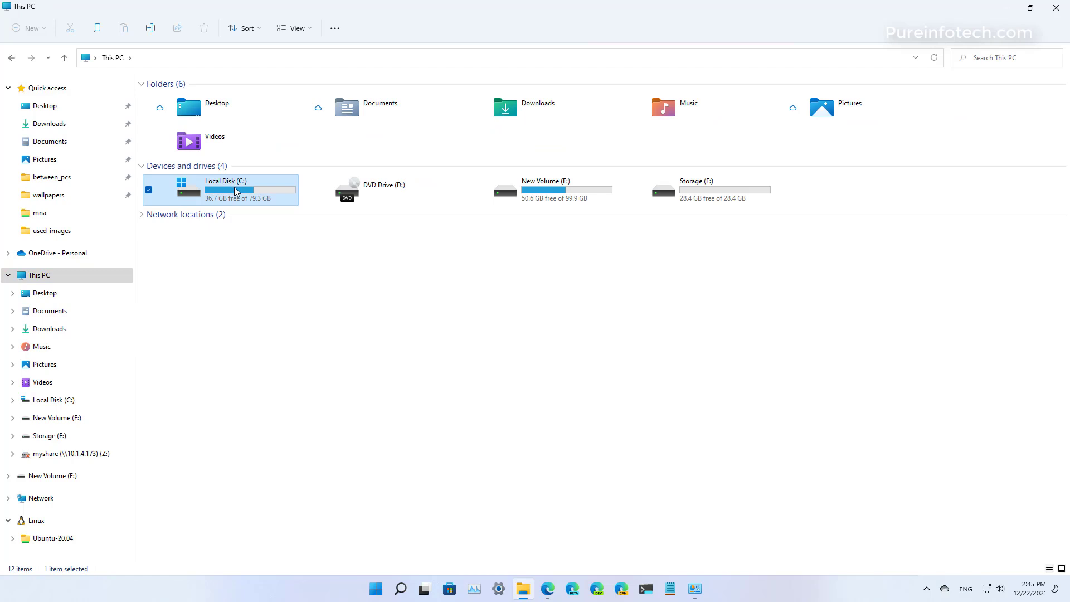
right_click(233, 188)
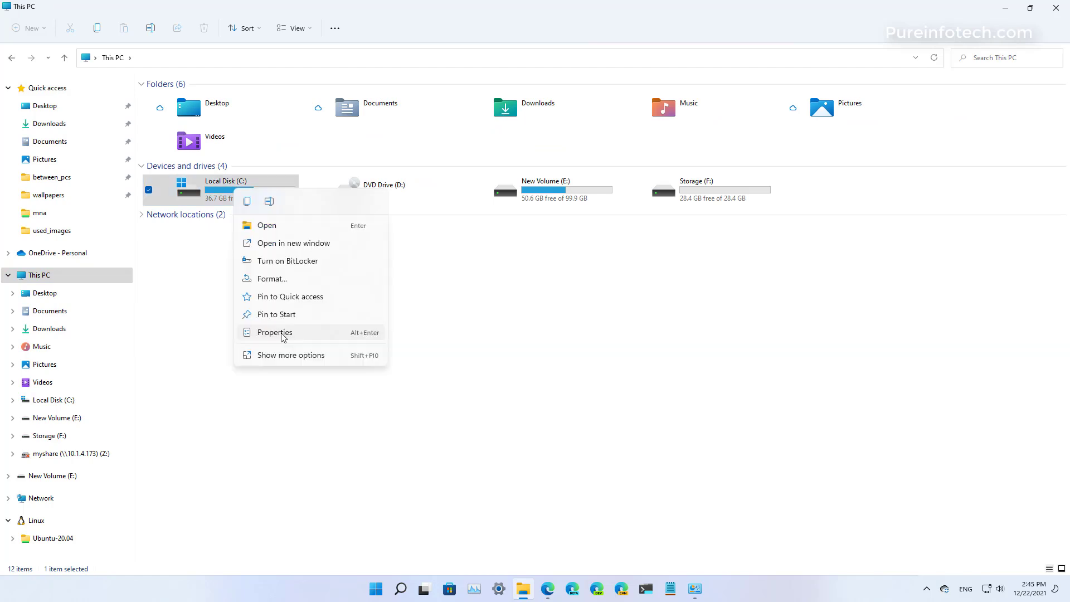
click(275, 333)
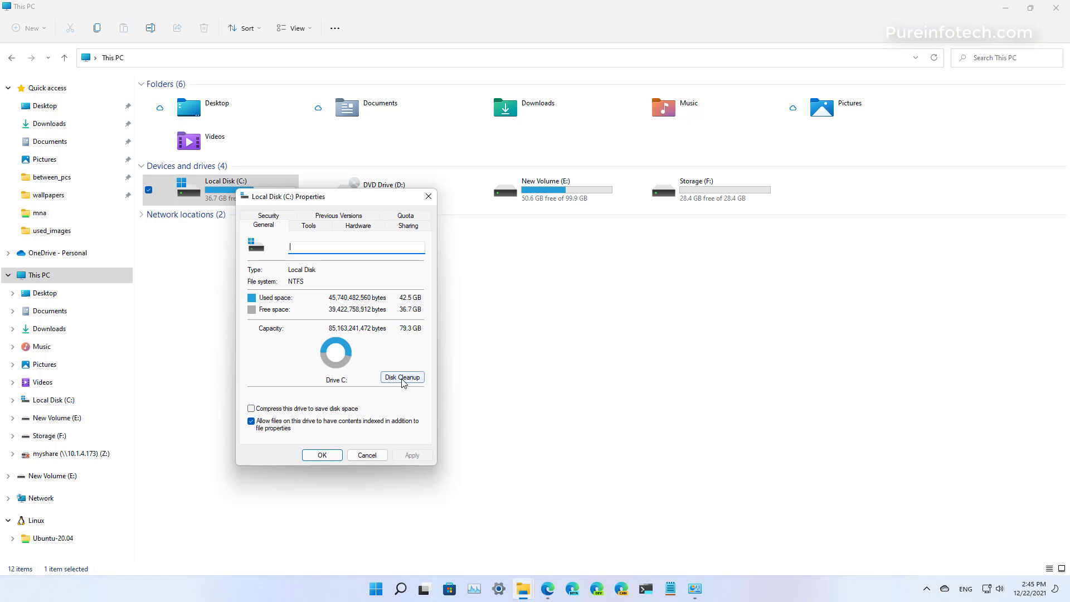
click(402, 378)
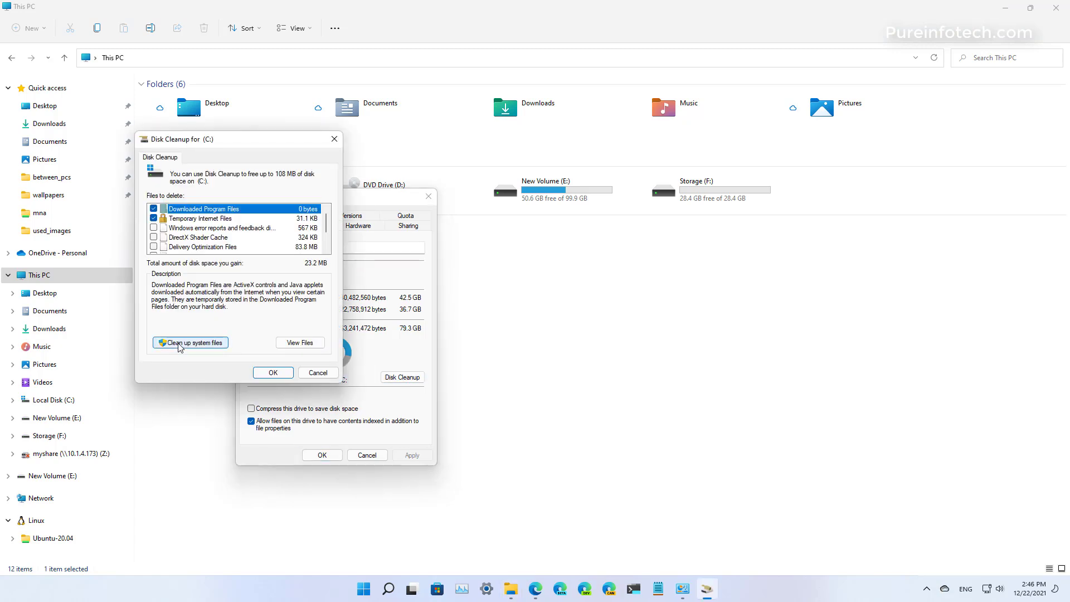
click(205, 346)
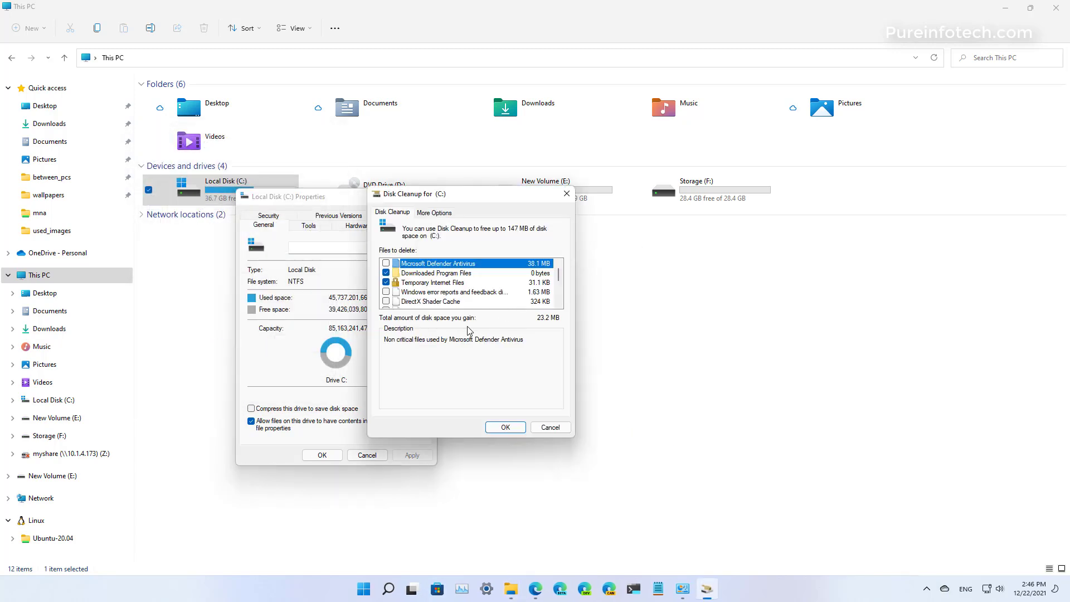
Include Microsoft Defender Antivirus files and the Windows error reports and feedback diagnostics in the files to delete.
click(385, 272)
click(386, 272)
click(386, 263)
click(385, 291)
scroll(560, 281, down, 1)
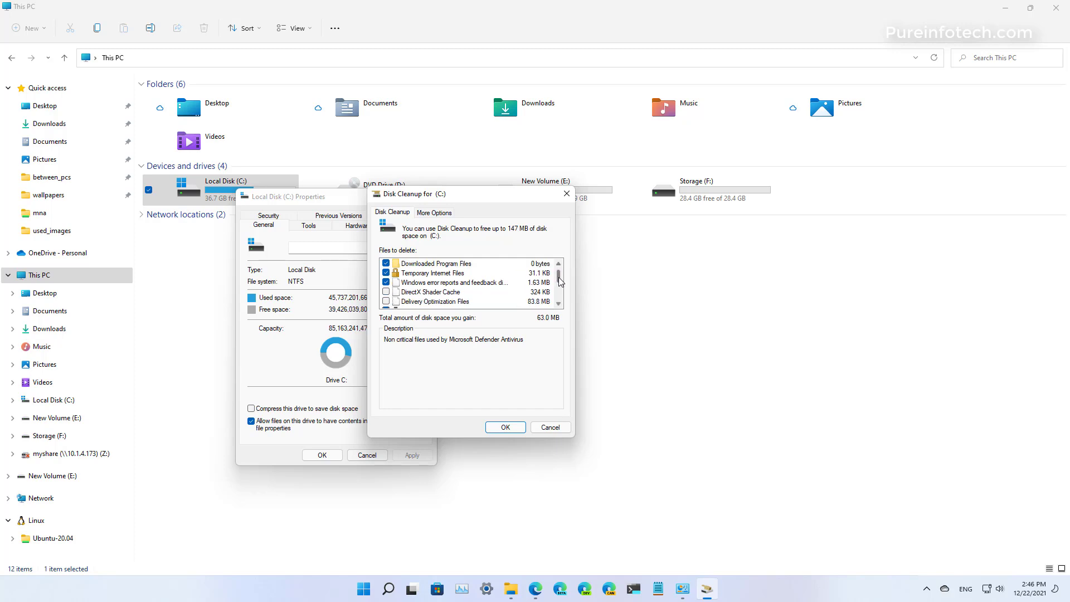
Add DirectX Shader Cache, Delivery Optimization Files and Device driver packages to the files to delete.
click(386, 292)
click(386, 301)
scroll(553, 305, down, 1)
click(551, 304)
scroll(557, 307, down, 3)
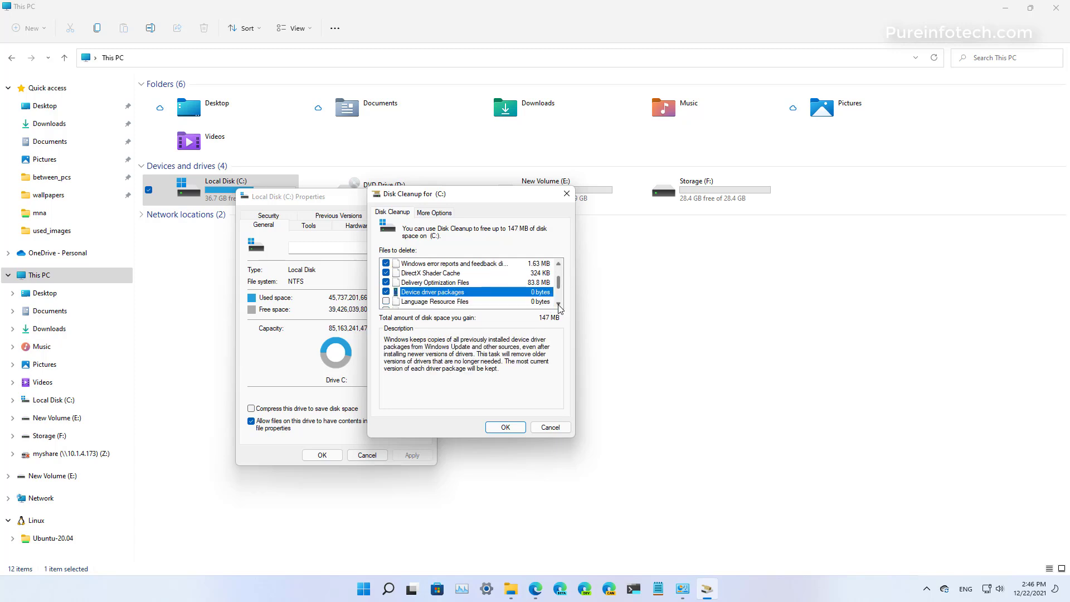
Include Language Resource Files, Recycle Bin, Temporary files and Temporary Windows installation files in the cleanup and permanently delete all the chosen files.
click(386, 282)
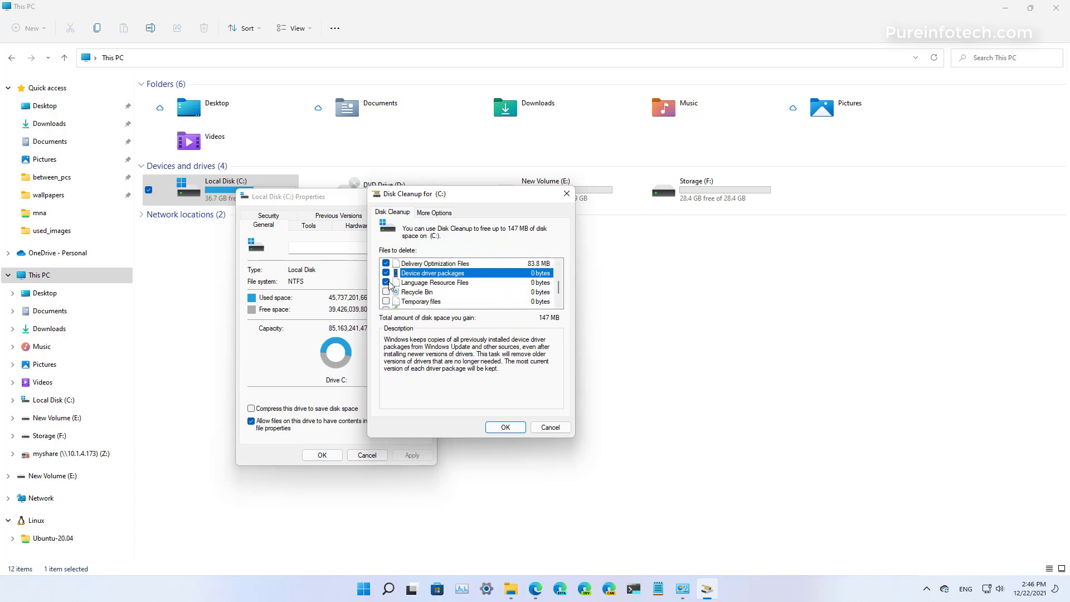
click(386, 291)
click(386, 301)
click(557, 304)
click(558, 304)
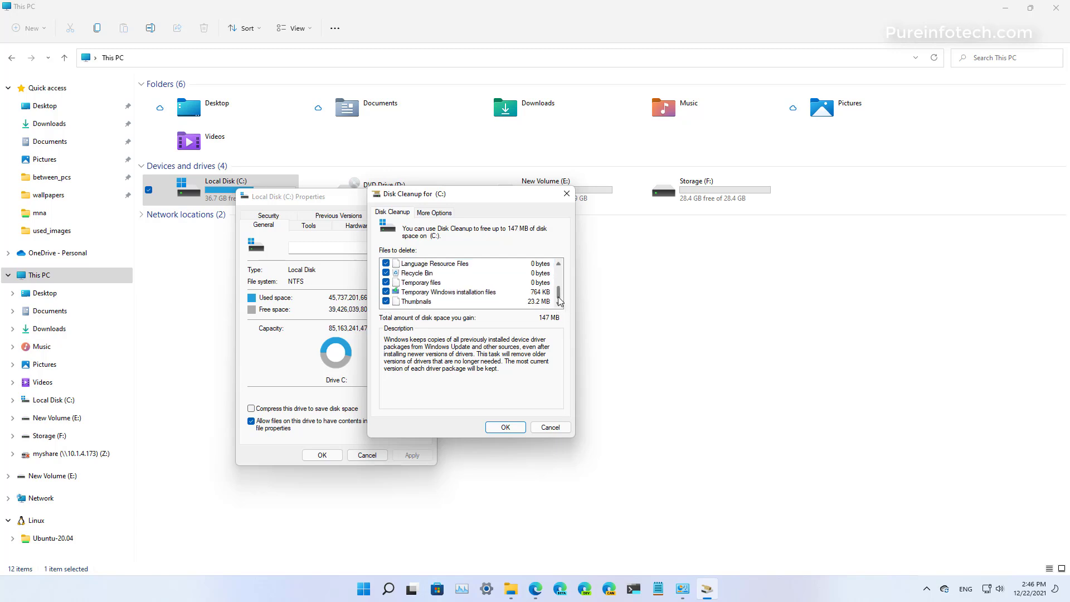
click(505, 427)
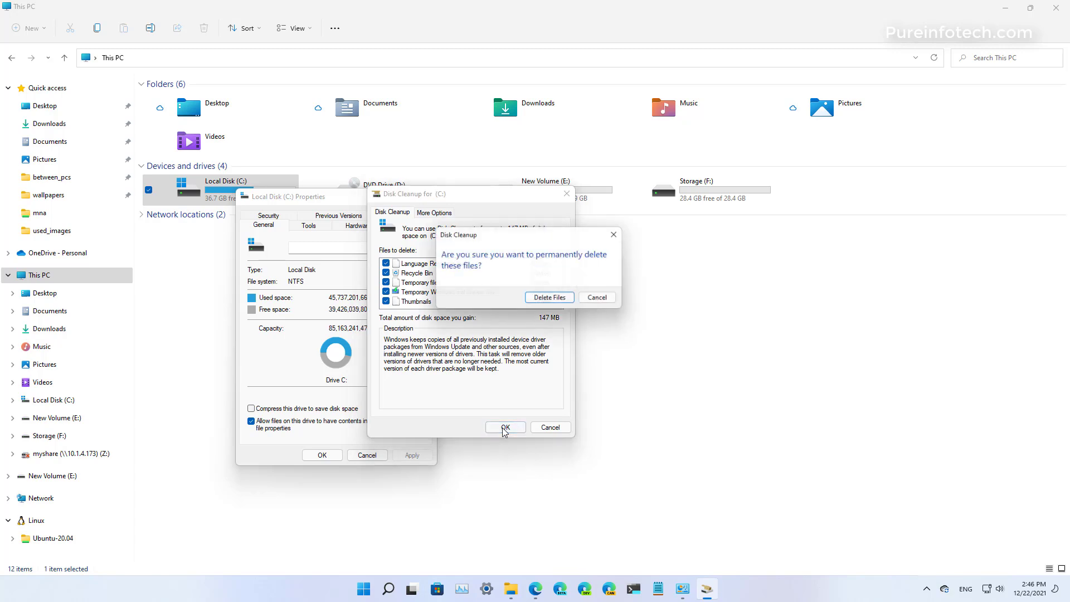
click(553, 300)
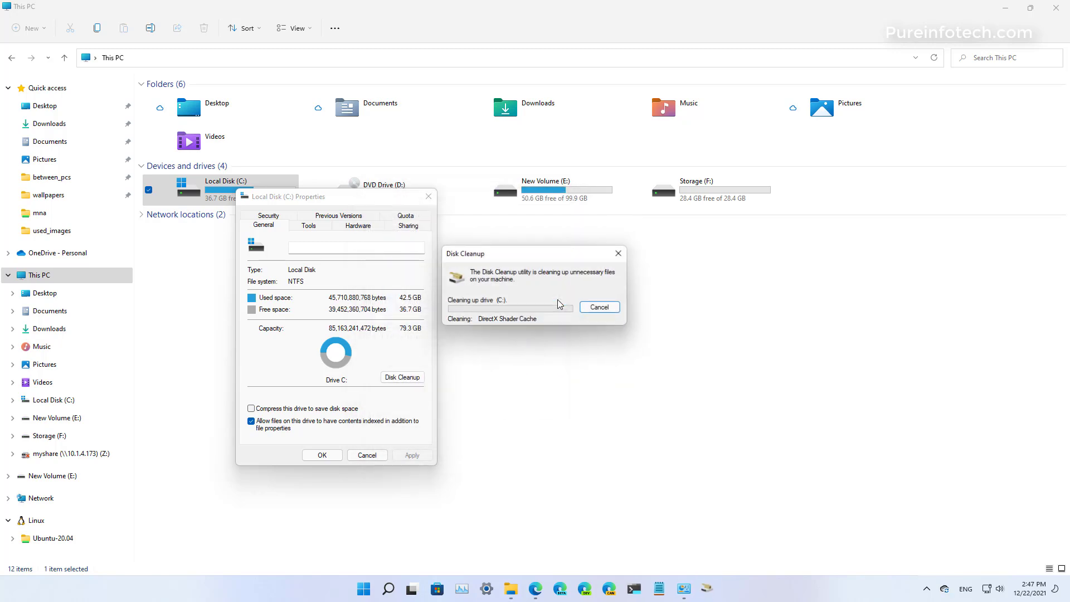